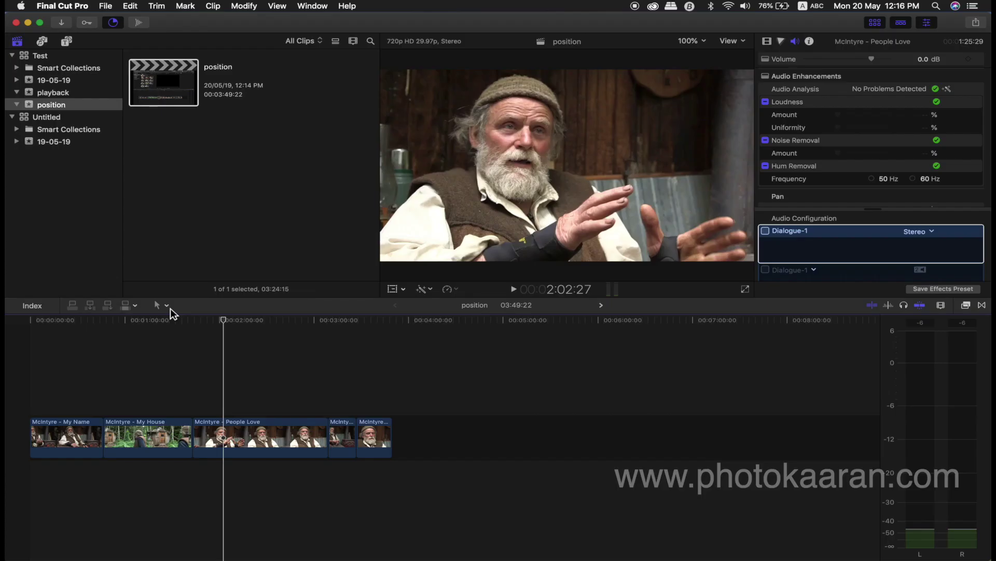
# Open the Tools pop-up menu in the timeline toolbar
pyautogui.click(169, 308)
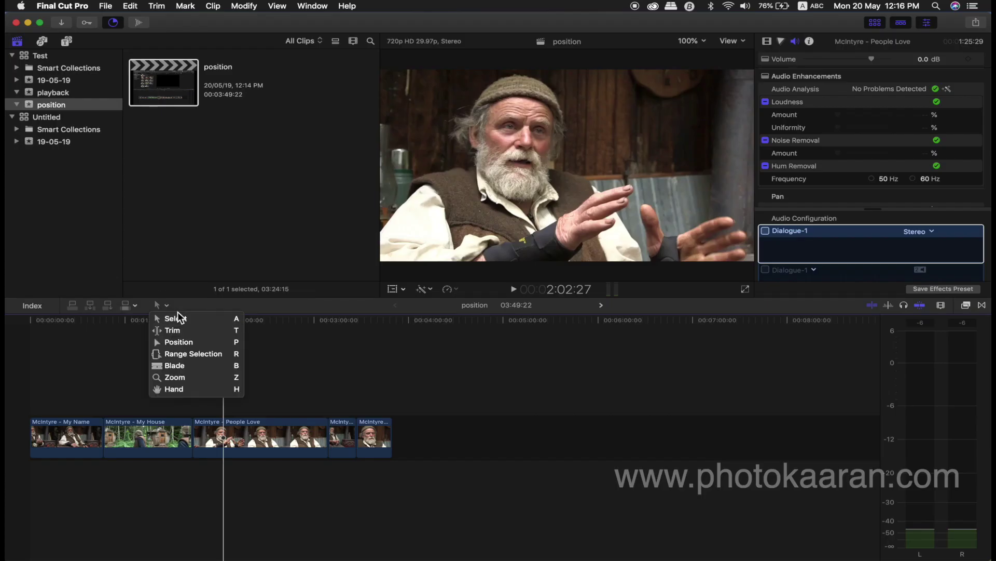
# Switch to the Position tool, then back to Select (A), and select the last McIntyre - Close clip
pyautogui.click(228, 342)
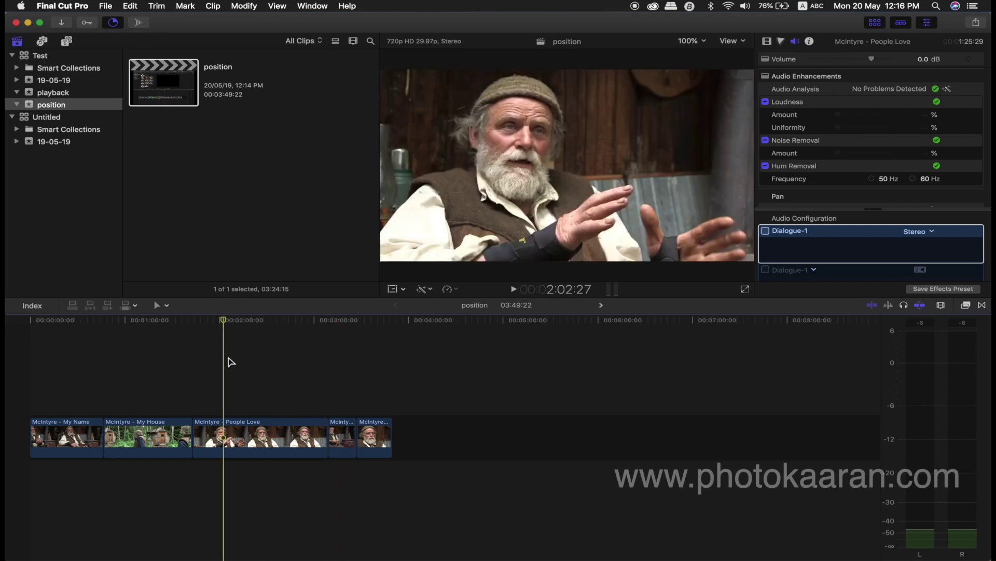
pyautogui.click(167, 306)
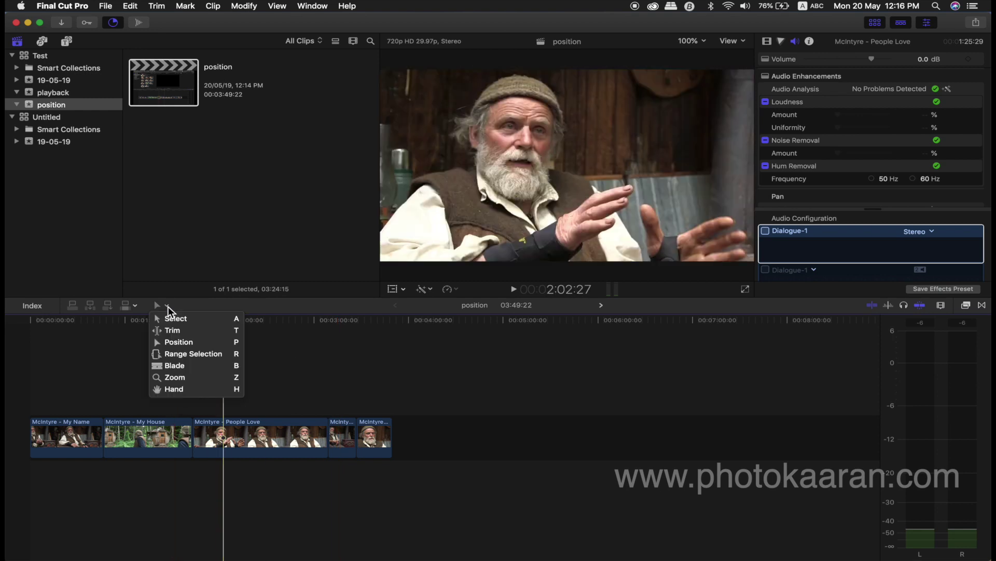
pyautogui.click(207, 321)
pyautogui.click(377, 430)
# Drag McIntyre - Close later with the Position tool (P), leaving a gap before it
pyautogui.moveTo(377, 430); pyautogui.dragTo(453, 431)
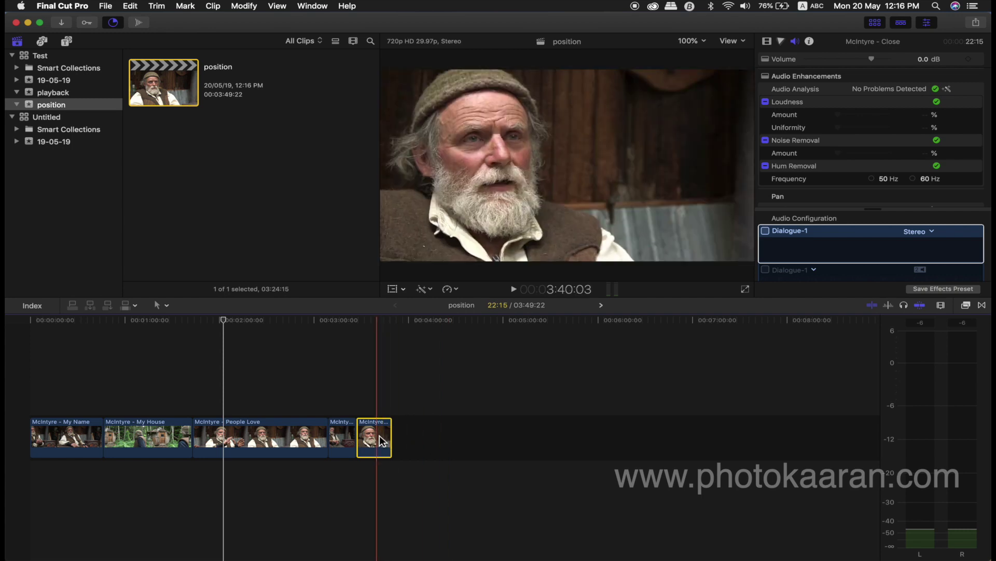
pyautogui.moveTo(375, 434); pyautogui.dragTo(427, 441)
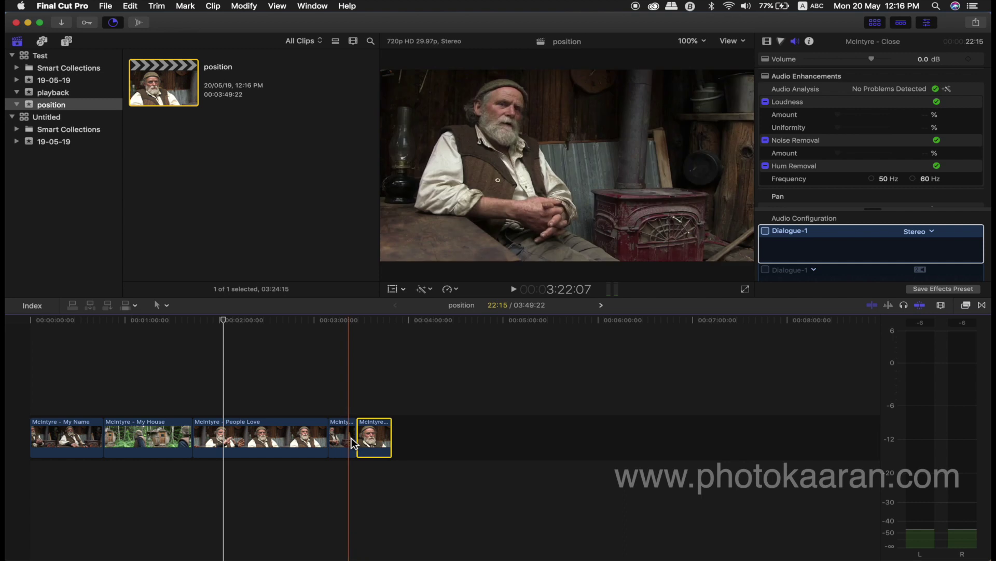
pyautogui.click(167, 305)
pyautogui.click(218, 342)
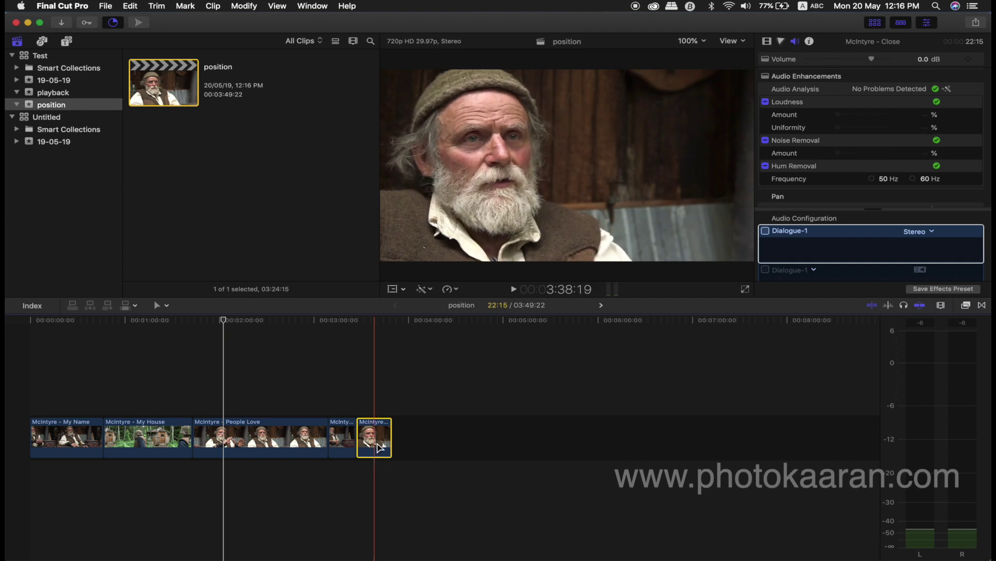
pyautogui.moveTo(380, 448); pyautogui.dragTo(431, 447)
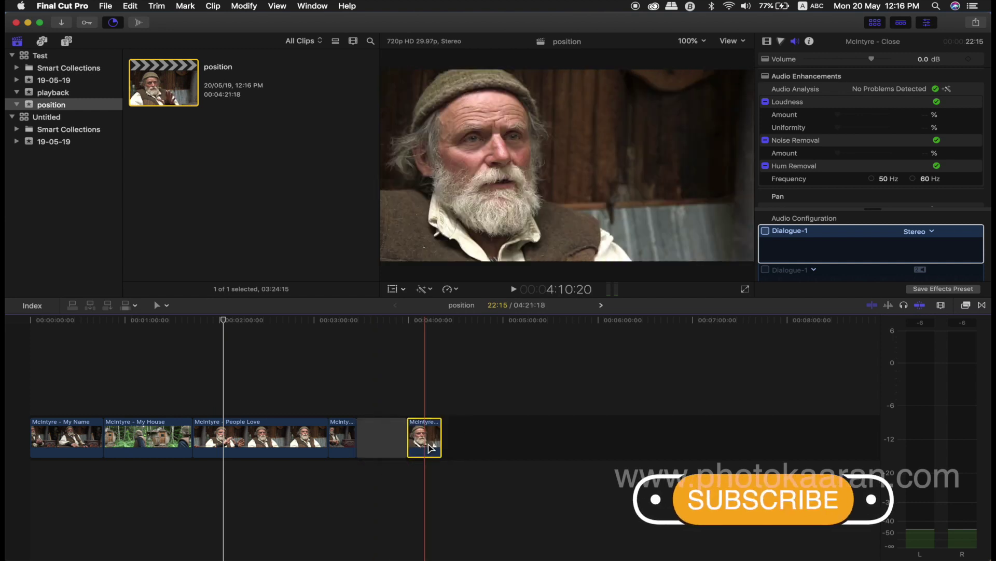
# Trim the fourth McIntyre clip's end earlier with the Position tool, widening the gap before McIntyre - Close
pyautogui.click(385, 441)
pyautogui.moveTo(379, 320); pyautogui.dragTo(373, 323)
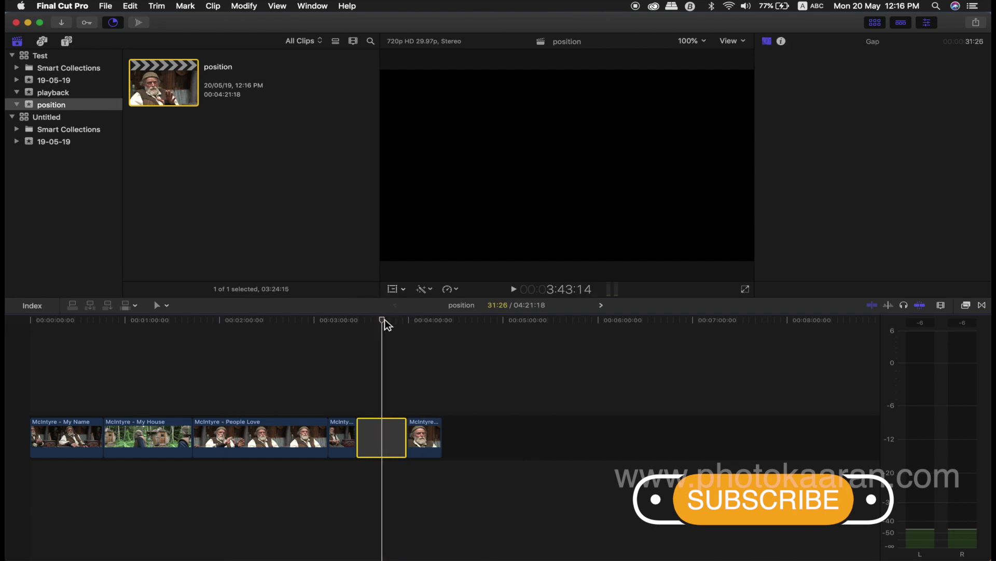
pyautogui.click(357, 437)
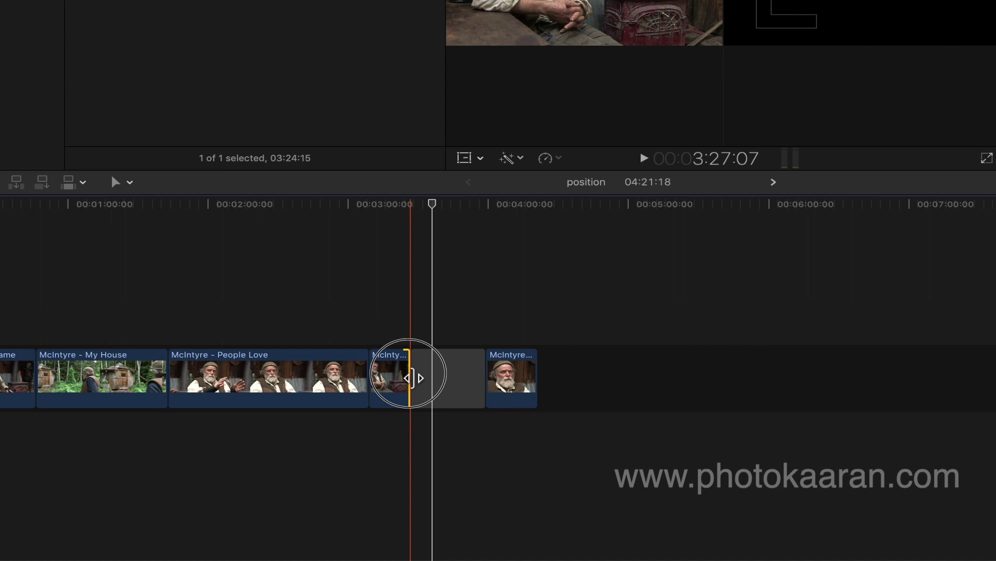
pyautogui.moveTo(414, 378); pyautogui.dragTo(389, 386)
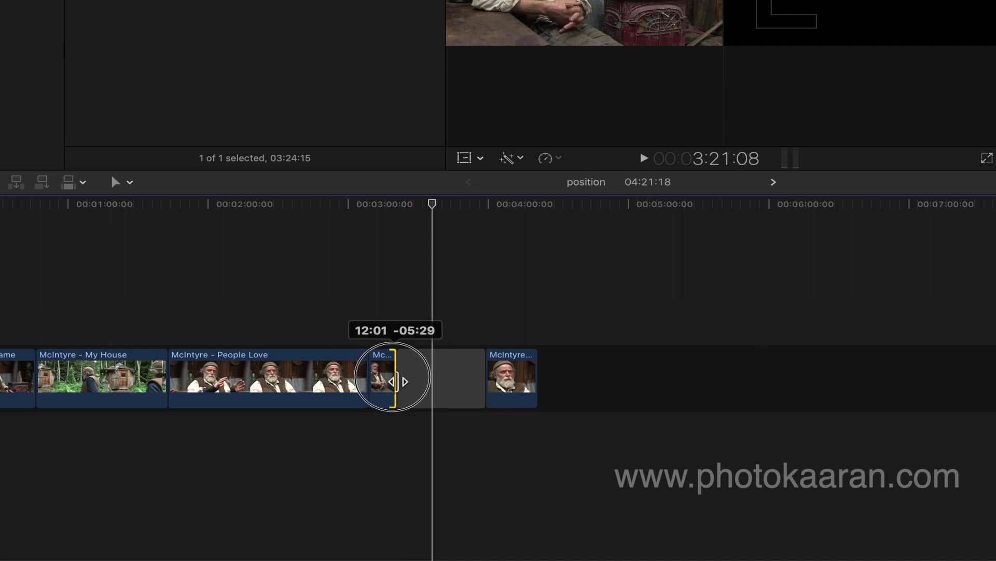
pyautogui.moveTo(389, 385); pyautogui.dragTo(384, 384)
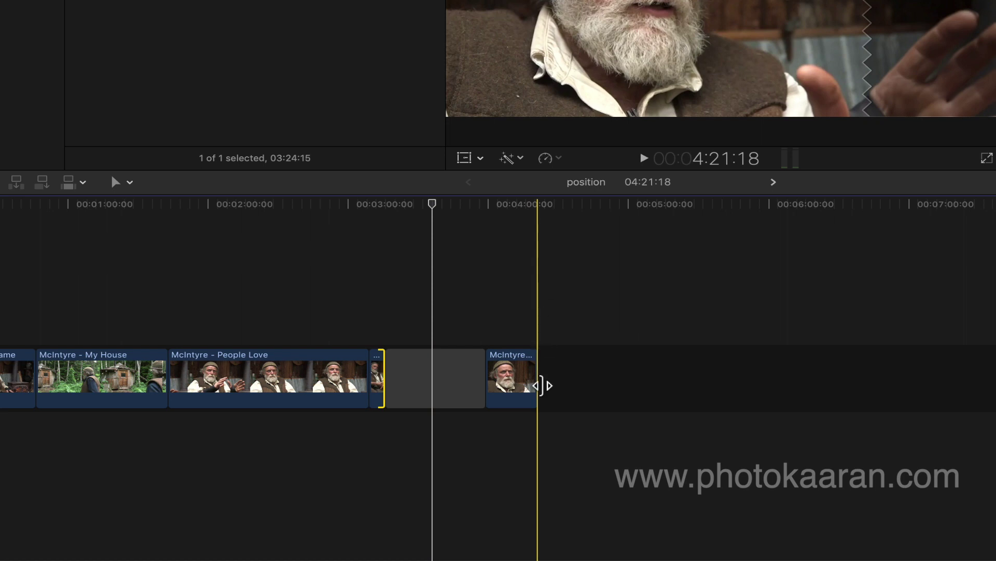
pyautogui.moveTo(385, 384); pyautogui.dragTo(400, 384)
pyautogui.click(123, 182)
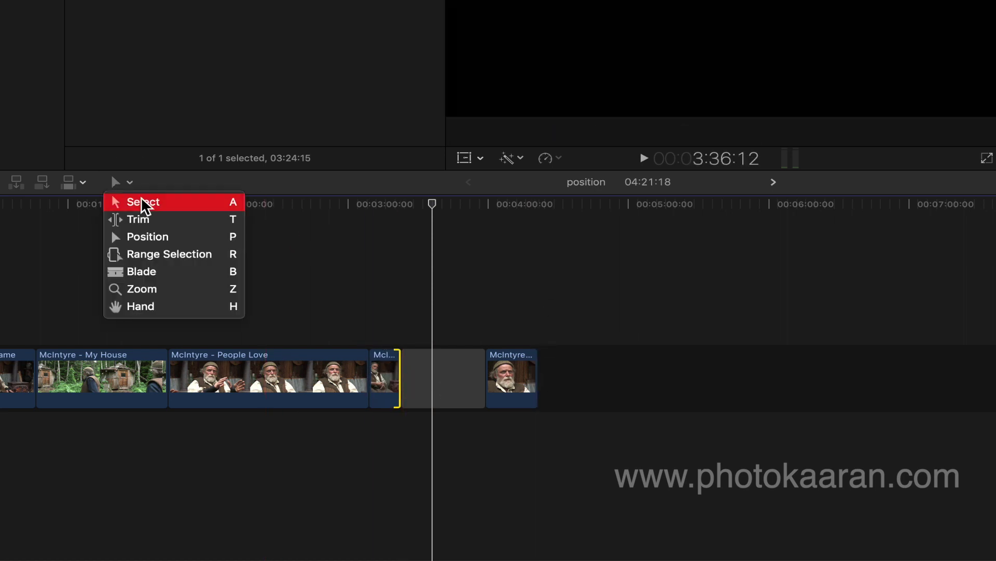
# Ripple-trim People Love's end with the Select tool, then restore its original length
pyautogui.click(143, 201)
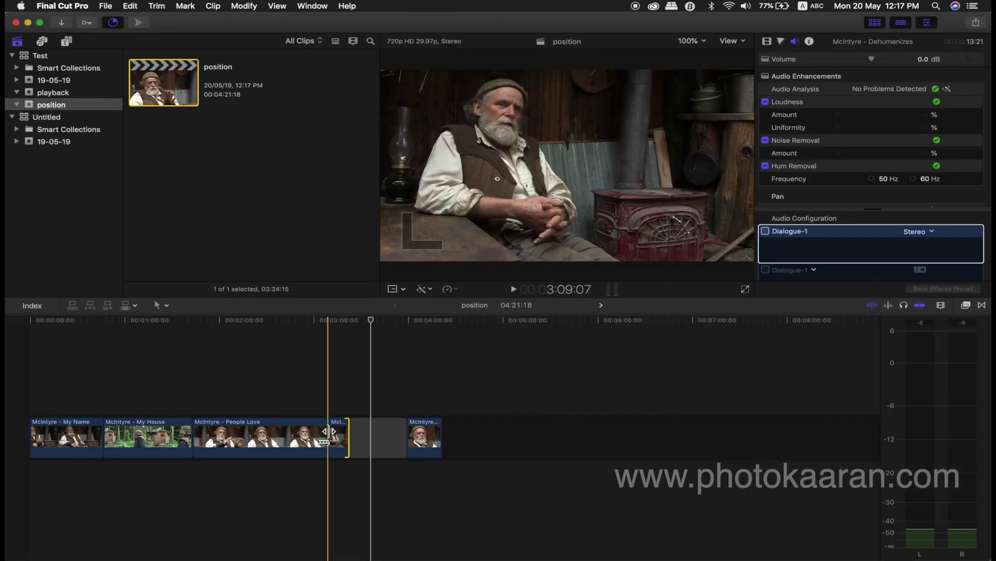
pyautogui.click(327, 431)
pyautogui.moveTo(327, 430); pyautogui.dragTo(288, 431)
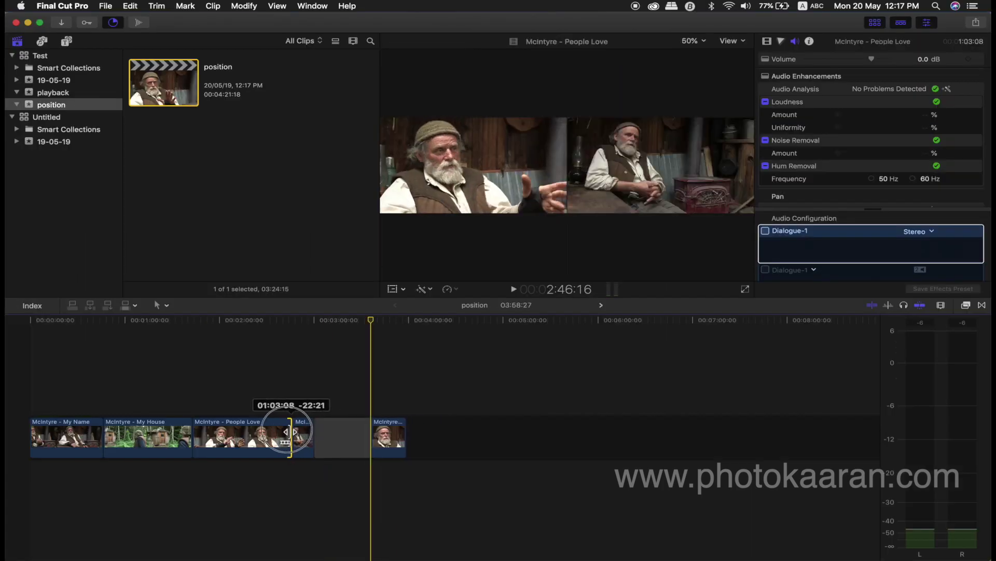
pyautogui.moveTo(288, 430); pyautogui.dragTo(323, 431)
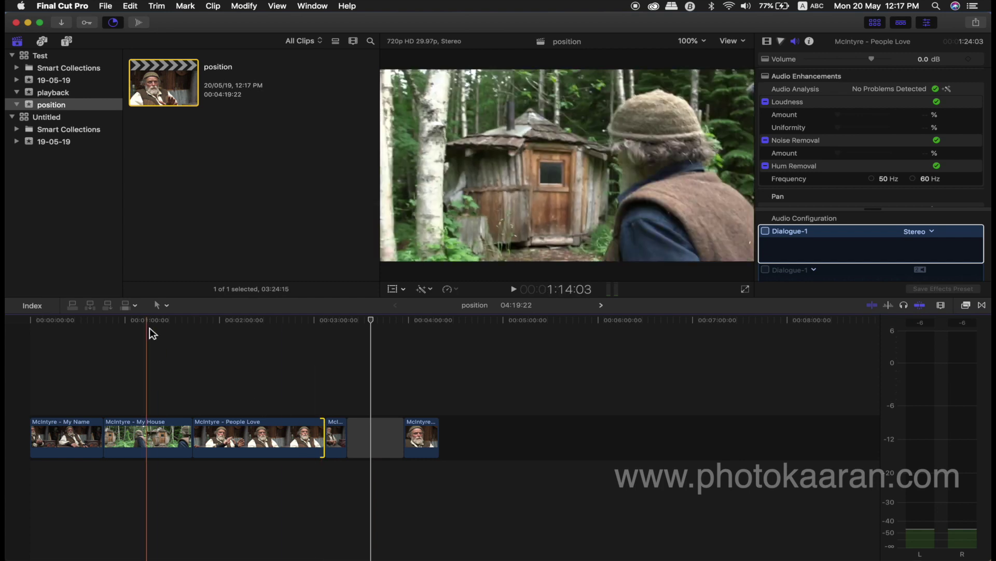
# Trim People Love's end left with the Position tool, leaving a gap after it
pyautogui.click(166, 304)
pyautogui.click(179, 341)
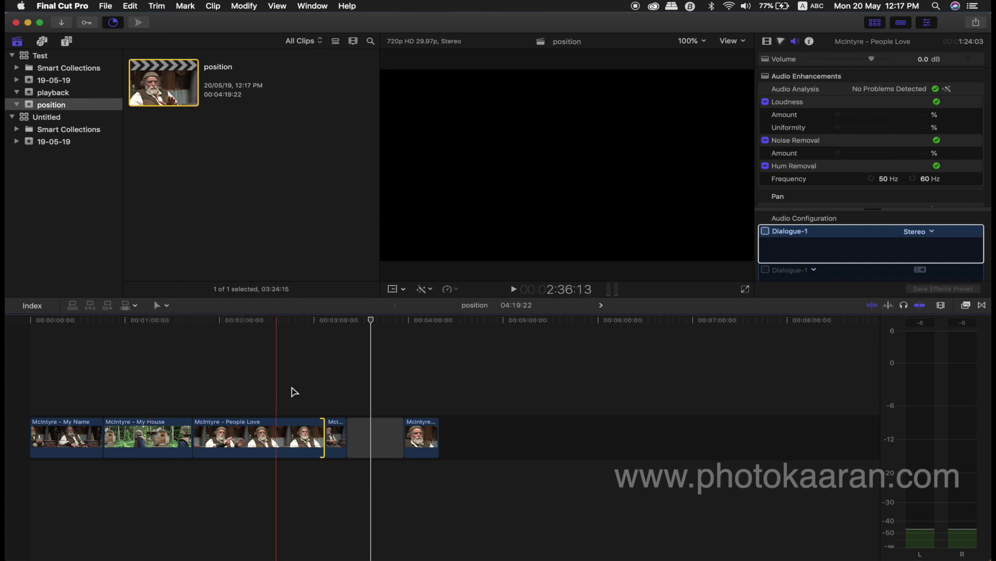
pyautogui.moveTo(322, 433); pyautogui.dragTo(322, 434)
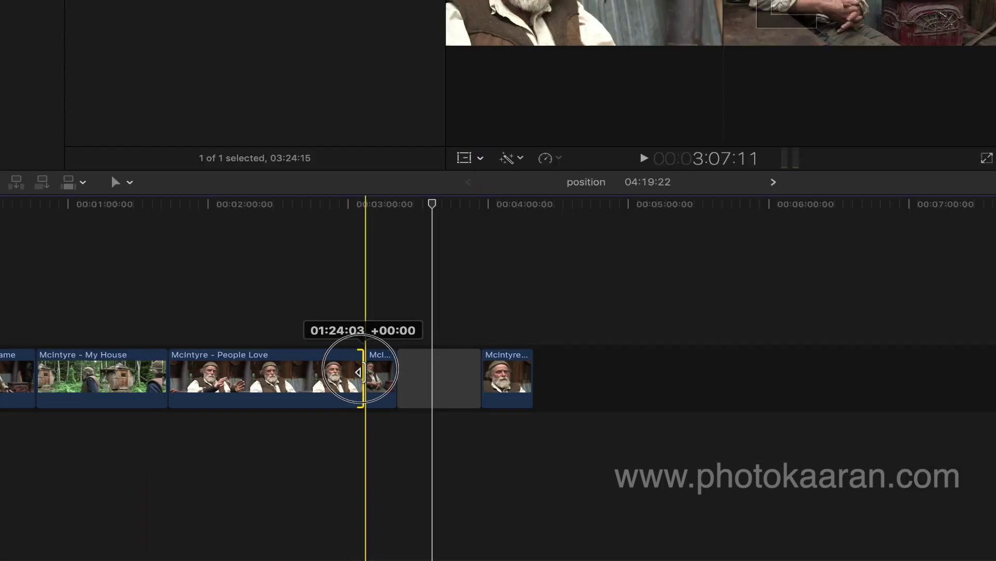
pyautogui.moveTo(361, 372); pyautogui.dragTo(290, 378)
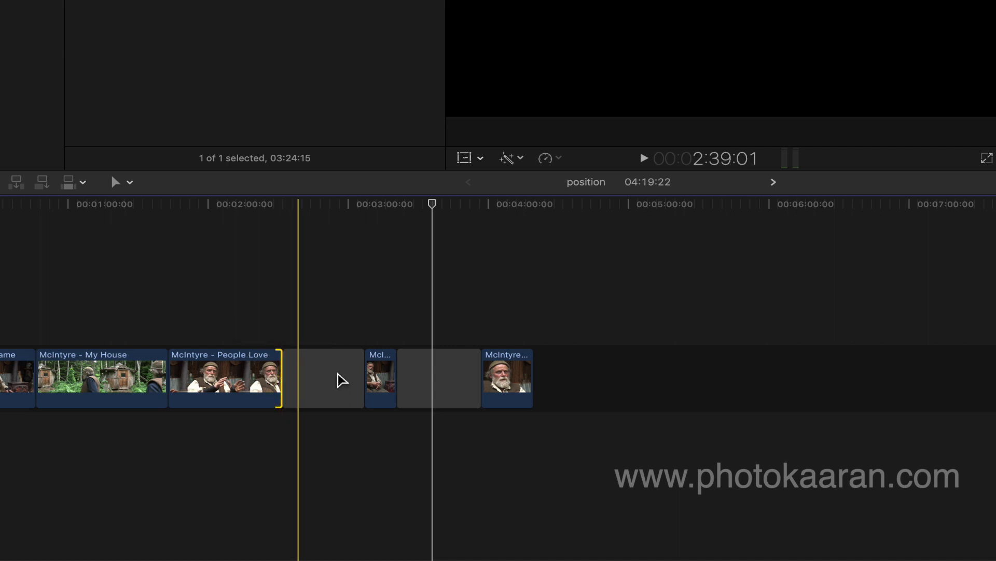
pyautogui.click(311, 386)
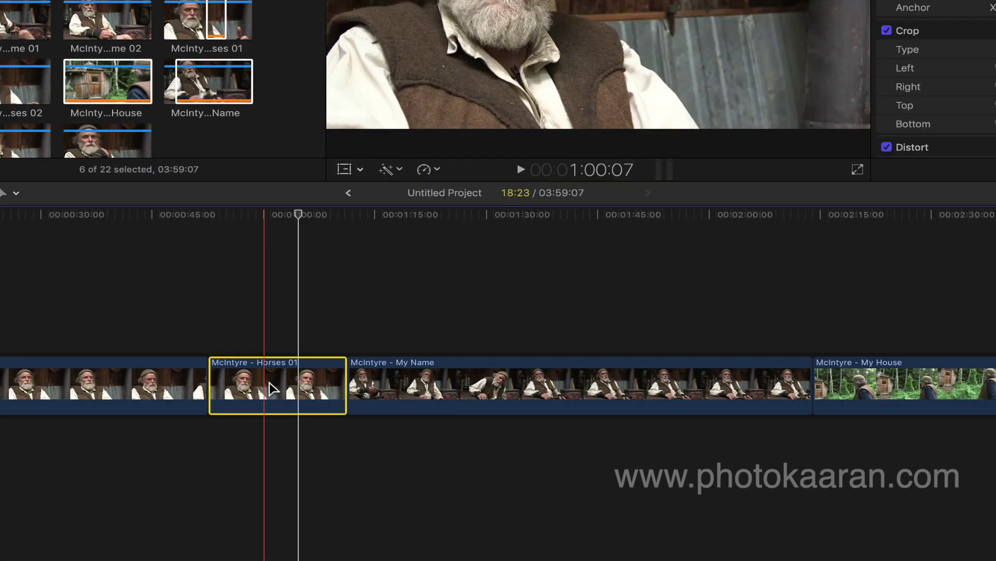
# Drag Horses 01 and My Name later with the Position tool, opening gaps before each
pyautogui.moveTo(270, 388)
pyautogui.mouseDown()
pyautogui.moveTo(436, 388)
pyautogui.moveTo(256, 389)
pyautogui.moveTo(326, 390)
pyautogui.mouseUp()
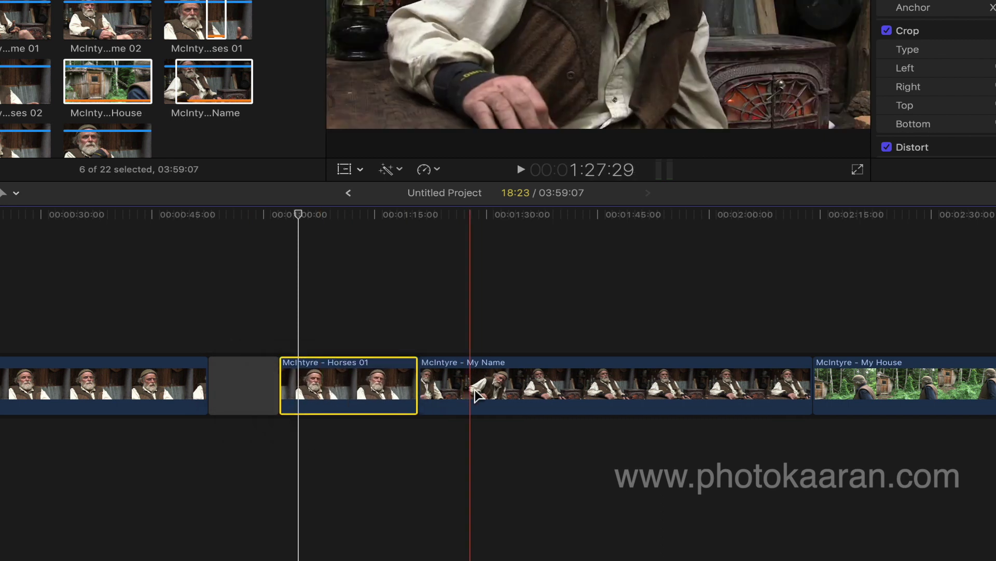
pyautogui.moveTo(344, 397)
pyautogui.mouseDown()
pyautogui.moveTo(453, 397)
pyautogui.moveTo(314, 397)
pyautogui.mouseUp()
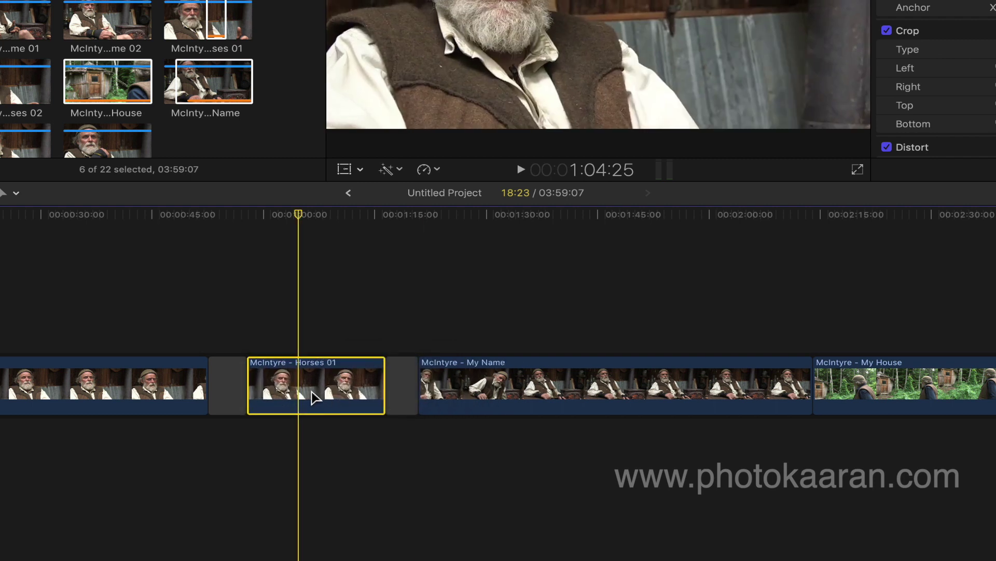
pyautogui.click(694, 384)
pyautogui.click(674, 383)
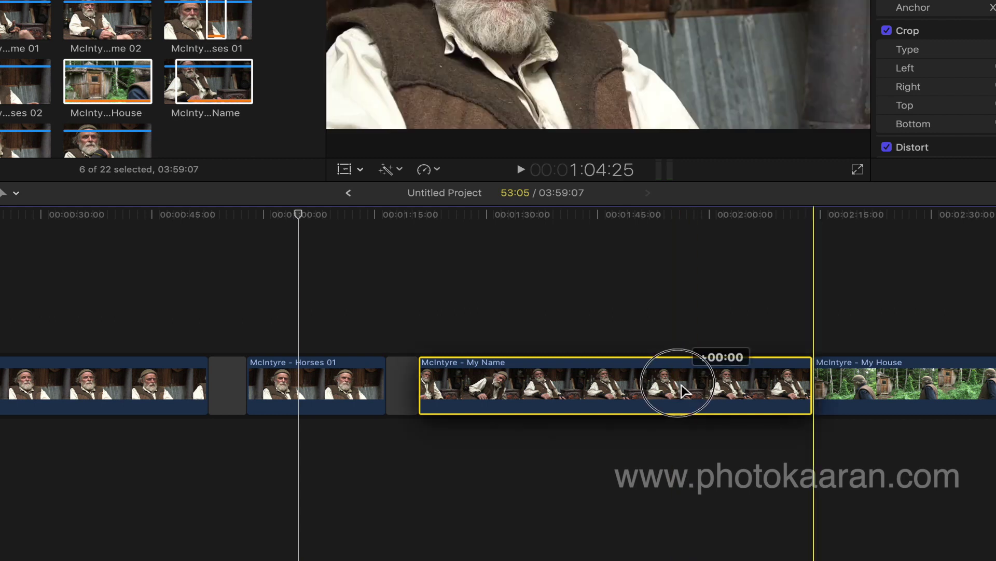
pyautogui.moveTo(680, 389); pyautogui.dragTo(747, 390)
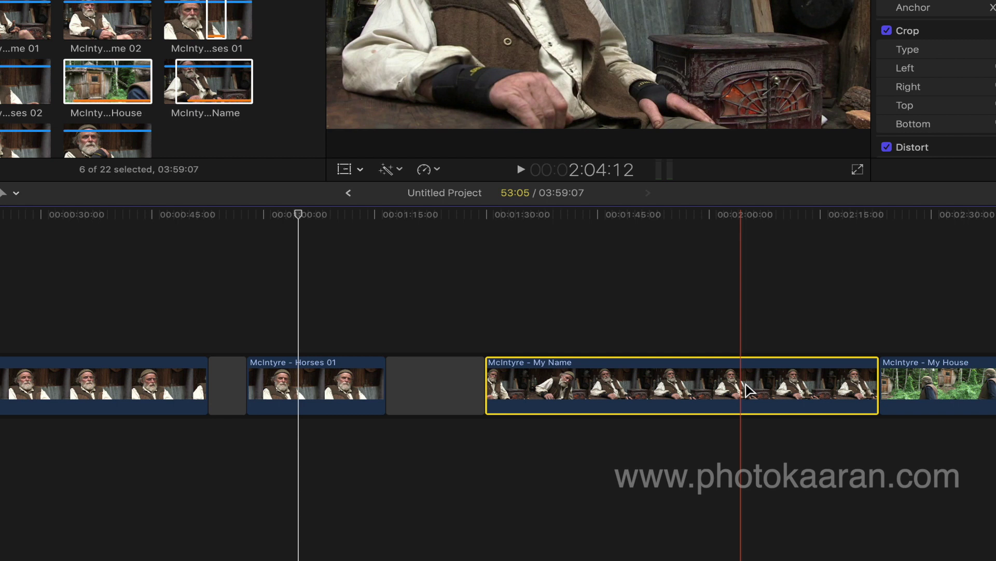
pyautogui.click(313, 399)
pyautogui.moveTo(313, 399)
pyautogui.mouseDown()
pyautogui.moveTo(389, 396)
pyautogui.moveTo(218, 403)
pyautogui.moveTo(102, 393)
pyautogui.mouseUp()
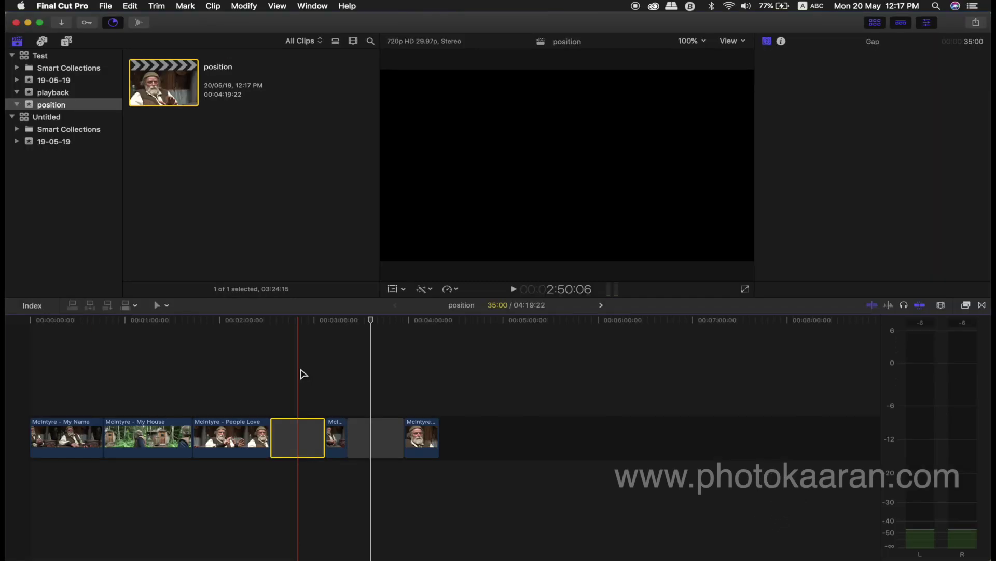
# Nudge the People Love clip earlier with comma presses so it cuts into My House
pyautogui.click(245, 434)
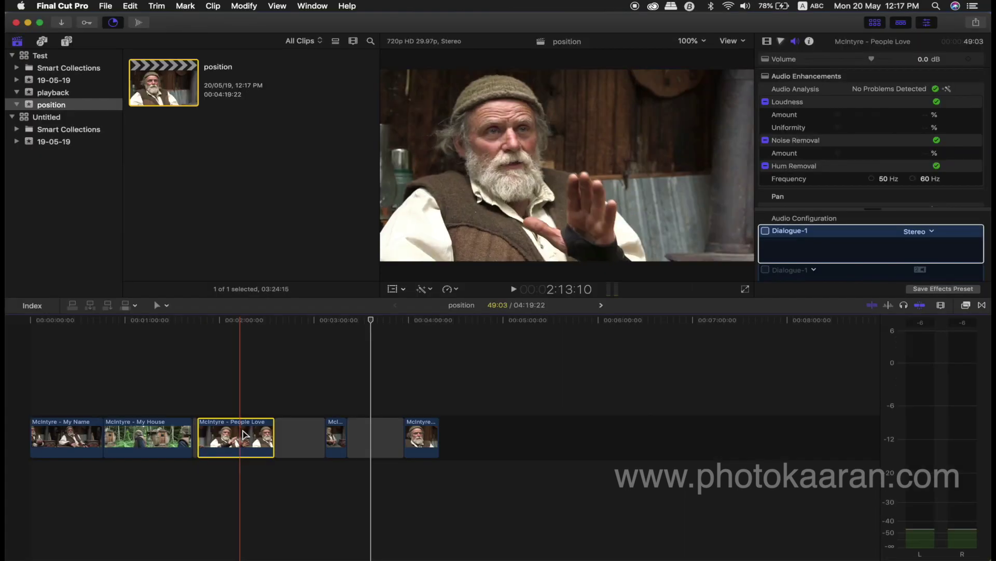
pyautogui.moveTo(243, 434); pyautogui.dragTo(246, 434)
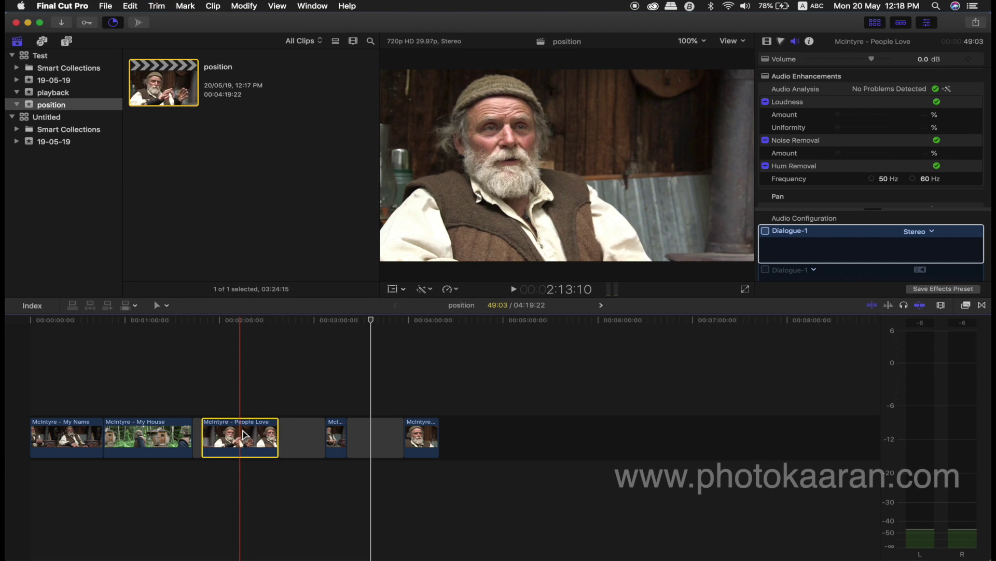
pyautogui.press(',')
pyautogui.press(',')
pyautogui.press(',')
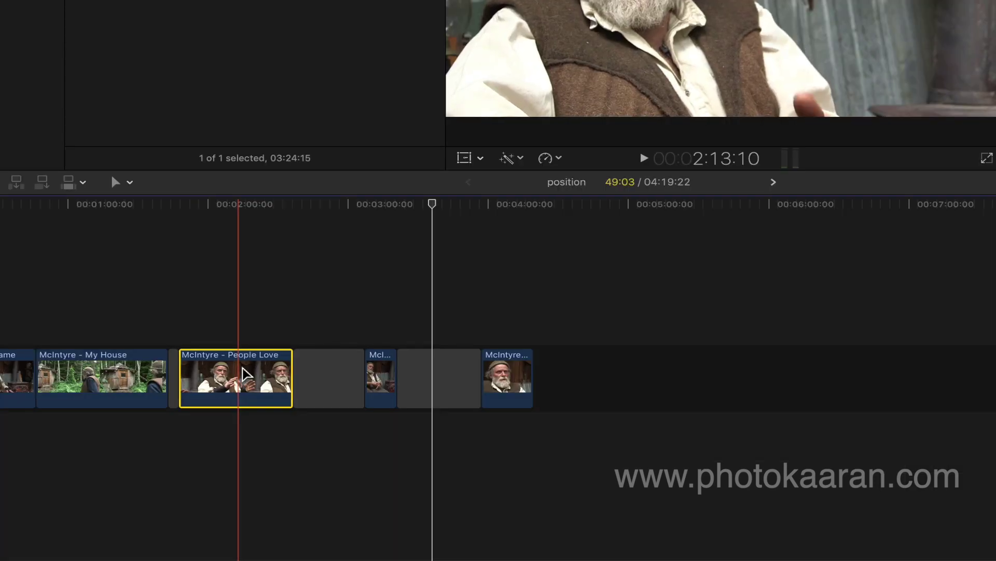
pyautogui.press(',')
pyautogui.press(',')
pyautogui.press(',')
pyautogui.press(',')
pyautogui.press(',')
pyautogui.press(',')
pyautogui.press(',')
pyautogui.press(',')
pyautogui.press(',')
pyautogui.press(',')
pyautogui.press(',')
pyautogui.press(',')
pyautogui.press(',')
pyautogui.press(',')
pyautogui.press(',')
pyautogui.press(',')
pyautogui.press(',')
pyautogui.press(',')
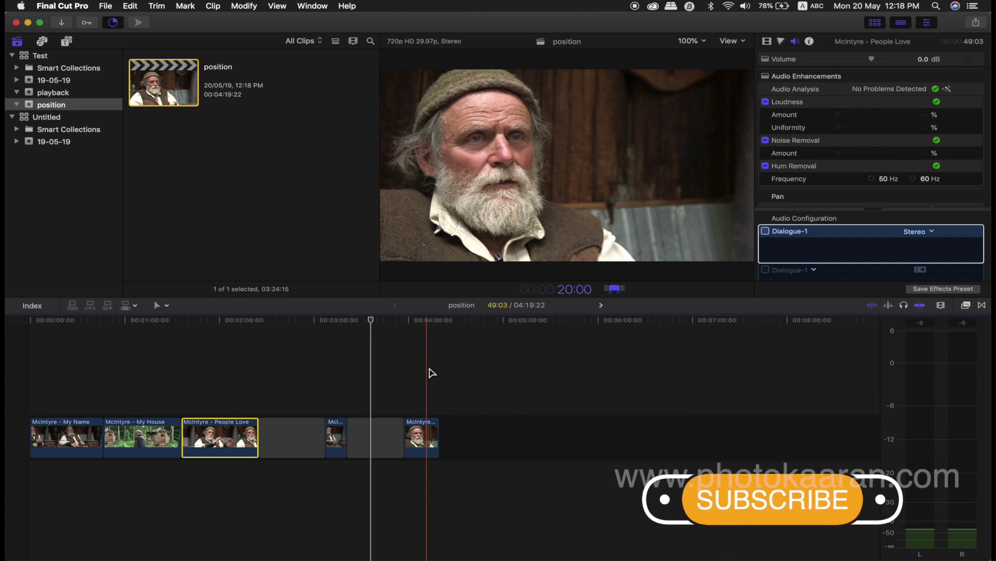
# Apply the 20:00 duration, then change People Love's duration to 30:00 via Ctrl-D
pyautogui.press('Return')
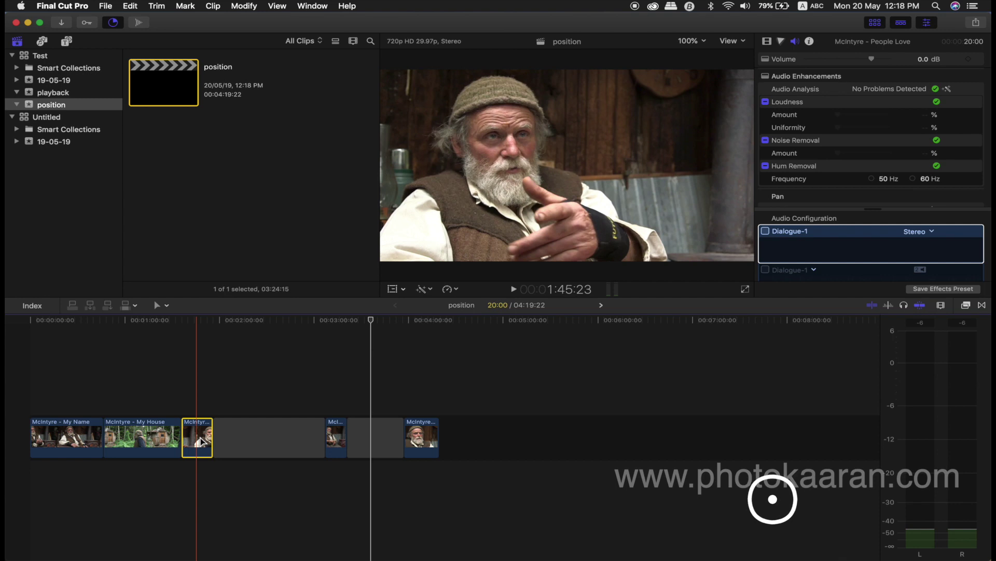
pyautogui.hotkey('ctrl', 'd')
pyautogui.write('30:00')
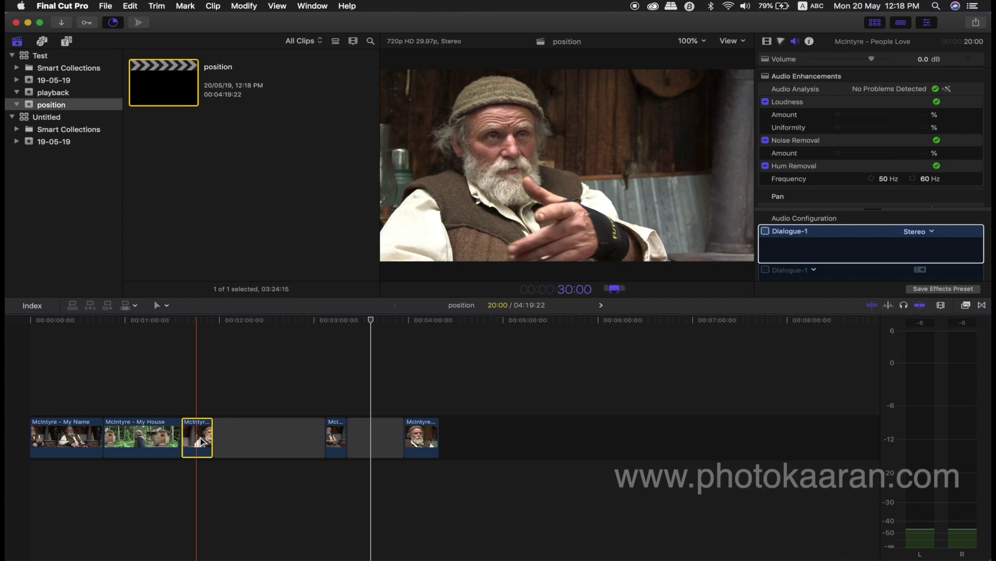
pyautogui.press('Return')
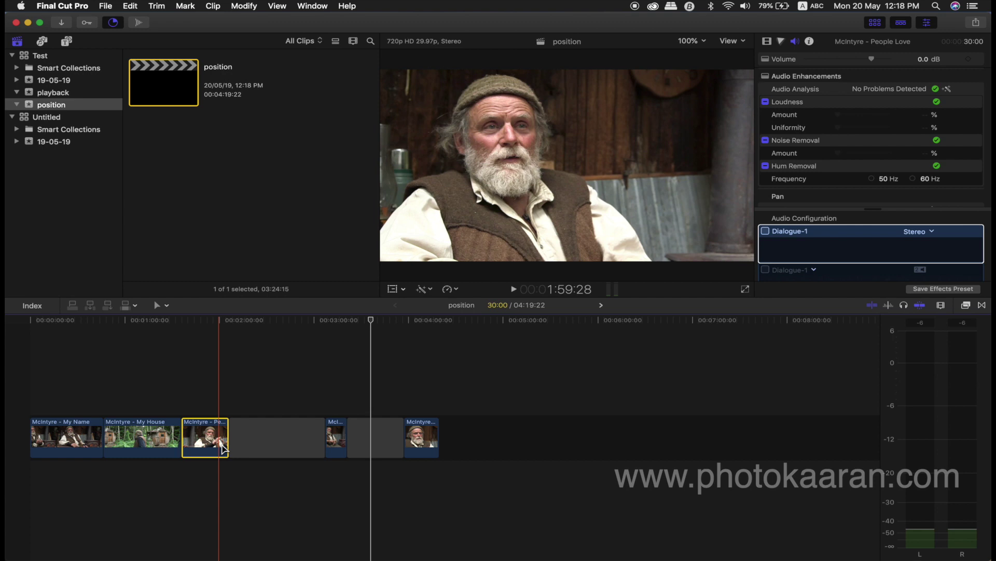
pyautogui.press('+')
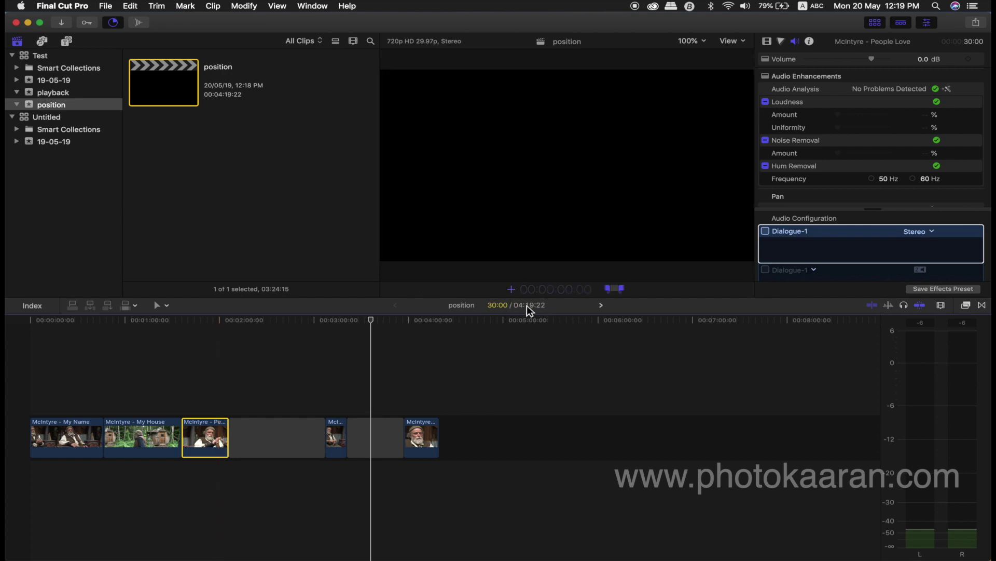
# Move People Love by timecode offsets of +5:00, +10:00, then -5:00
pyautogui.write('5:00')
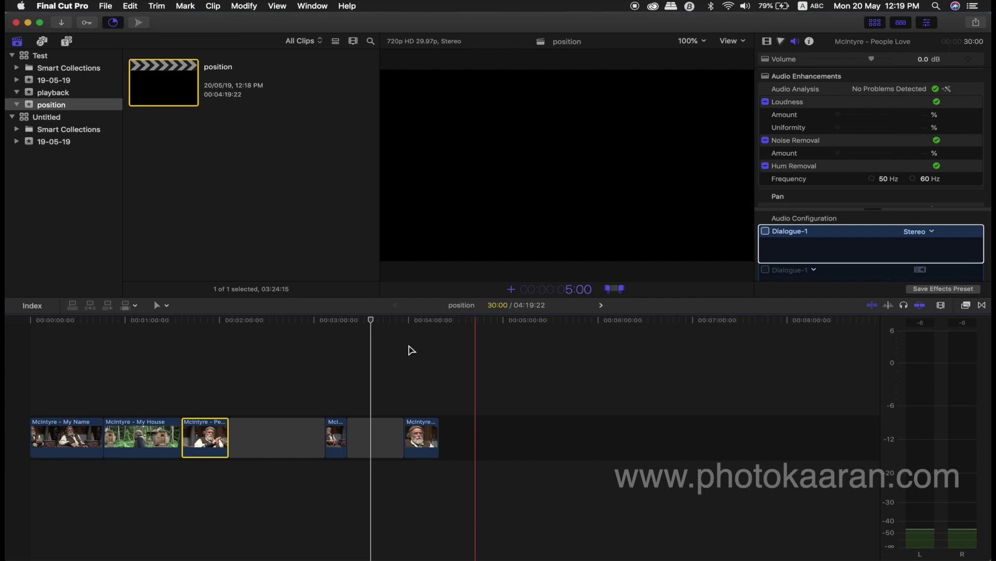
pyautogui.press('Return')
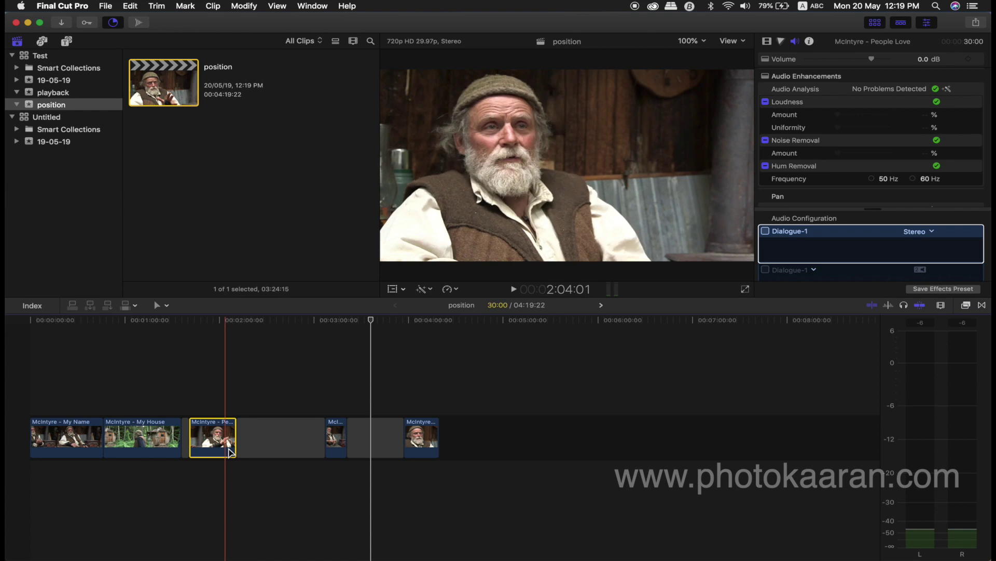
pyautogui.press('+')
pyautogui.write('10:0')
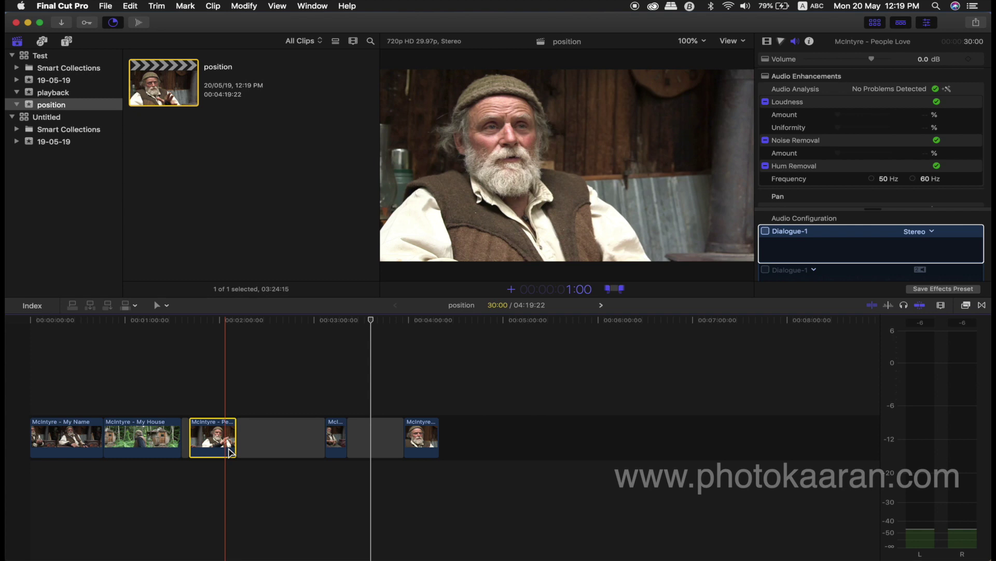
pyautogui.write('0')
pyautogui.press('Return')
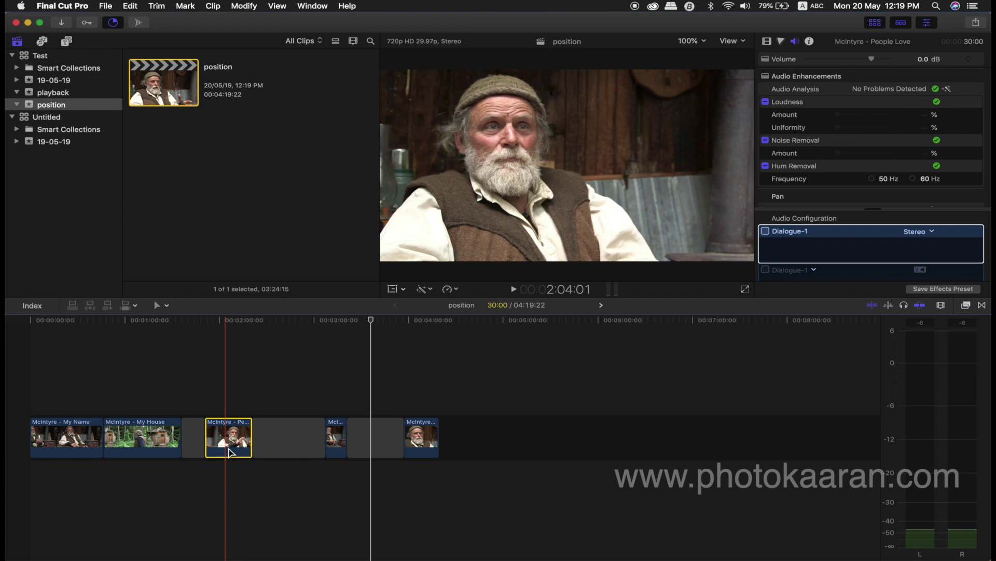
pyautogui.press('-')
pyautogui.write('5')
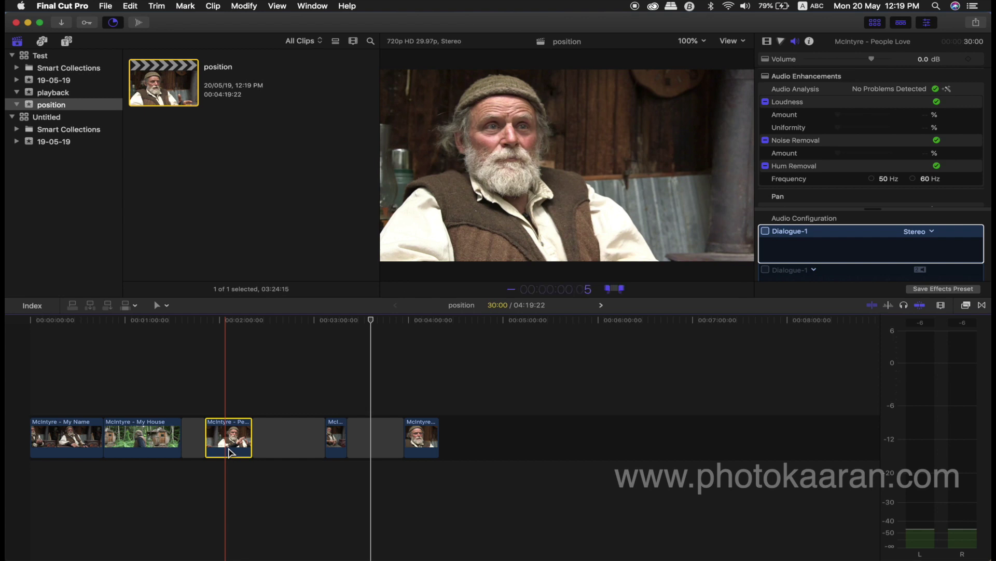
pyautogui.write(':00')
pyautogui.press('Return')
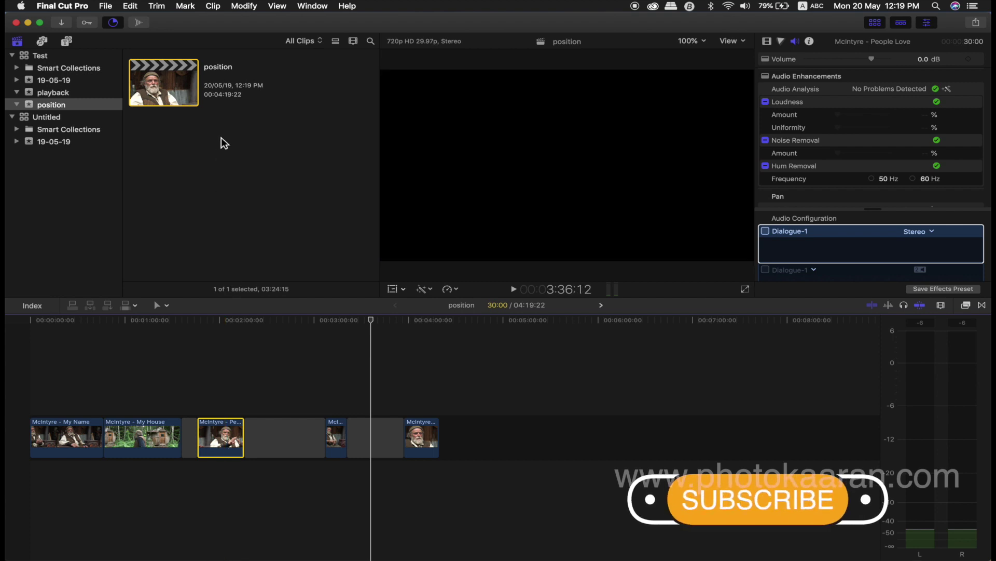
pyautogui.click(58, 80)
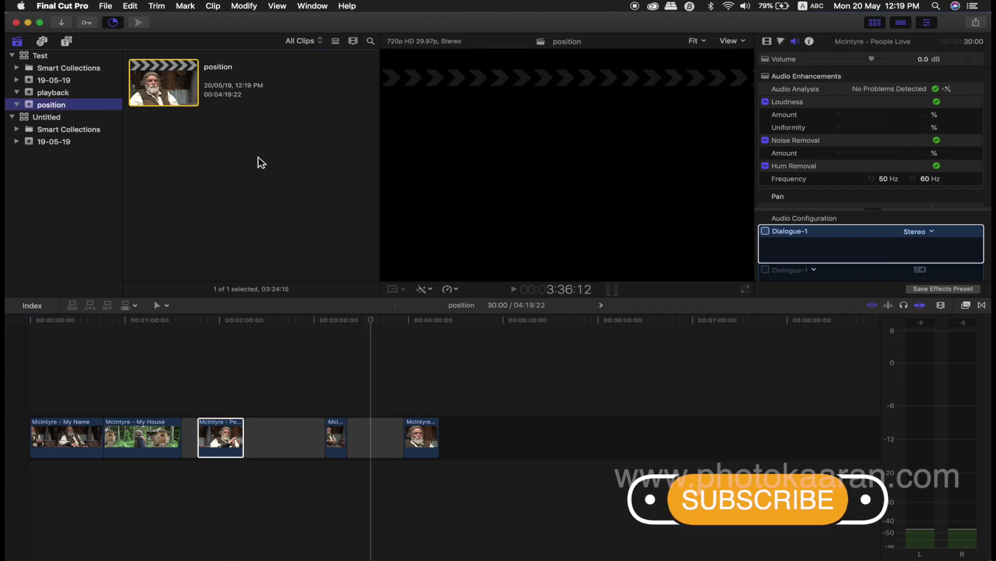
# Drop Different Life into the gap after People Love and a marked range of Horses 01 into another gap
pyautogui.click(288, 154)
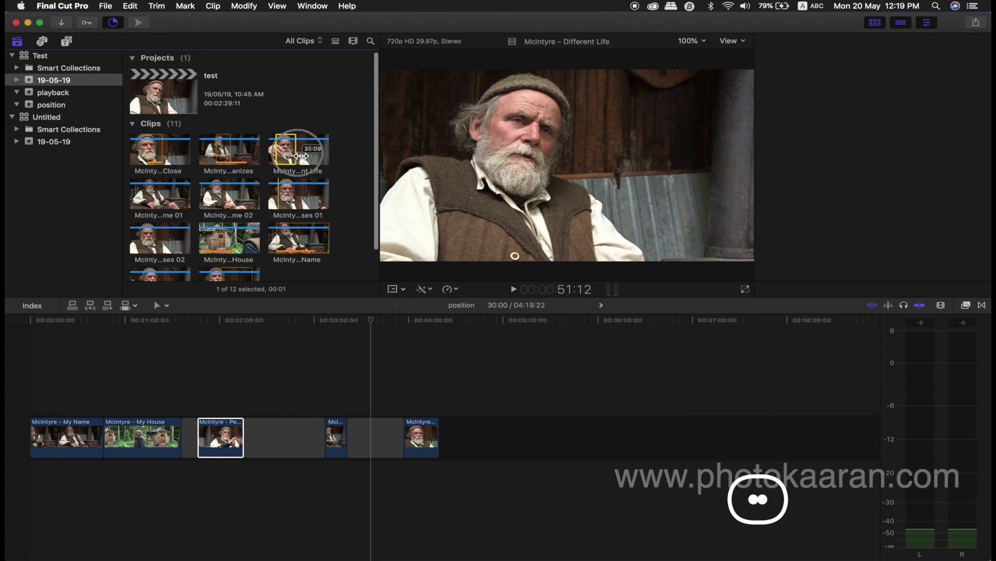
pyautogui.moveTo(288, 154)
pyautogui.mouseDown()
pyautogui.moveTo(305, 362)
pyautogui.moveTo(252, 438)
pyautogui.mouseUp()
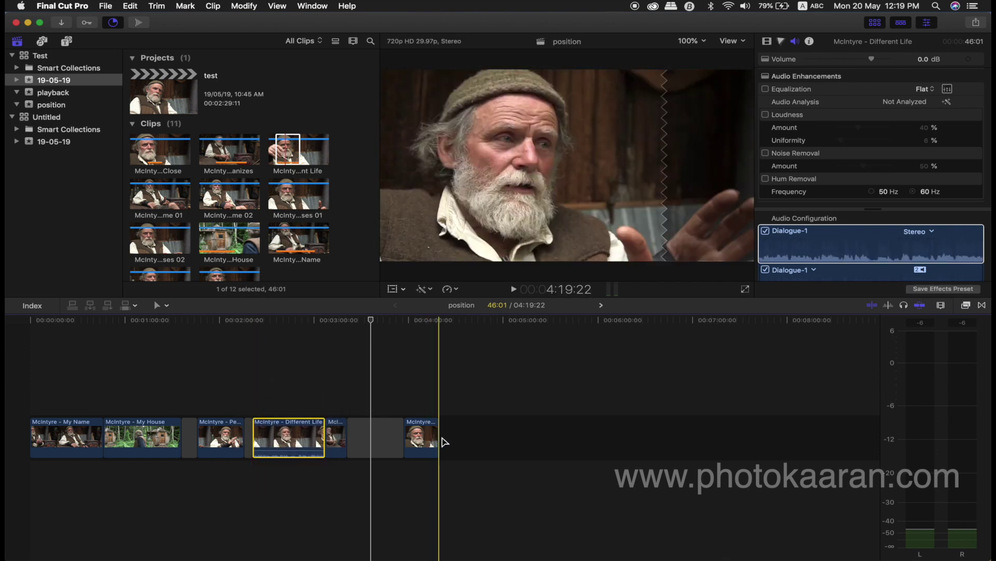
pyautogui.click(289, 236)
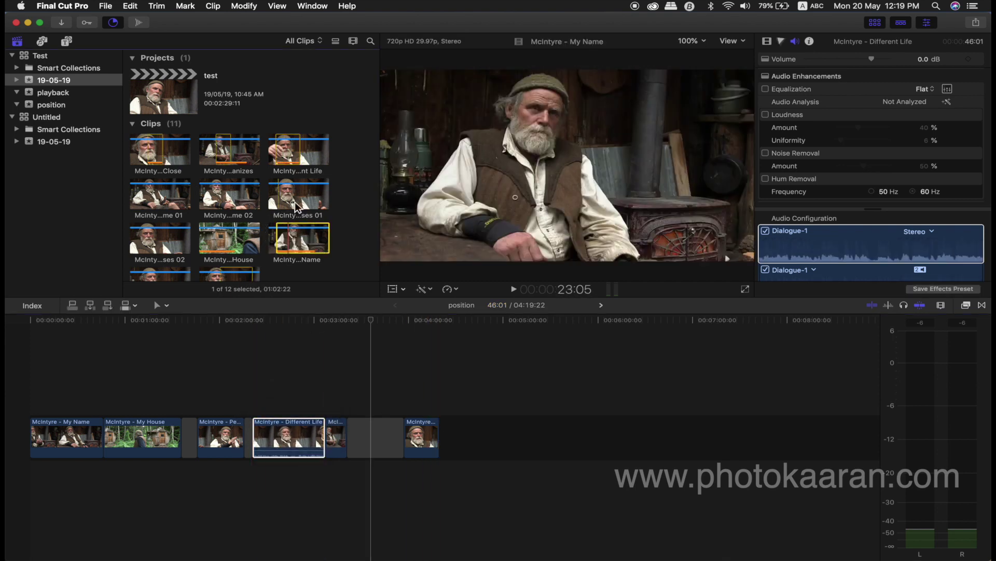
pyautogui.moveTo(304, 200); pyautogui.dragTo(366, 429)
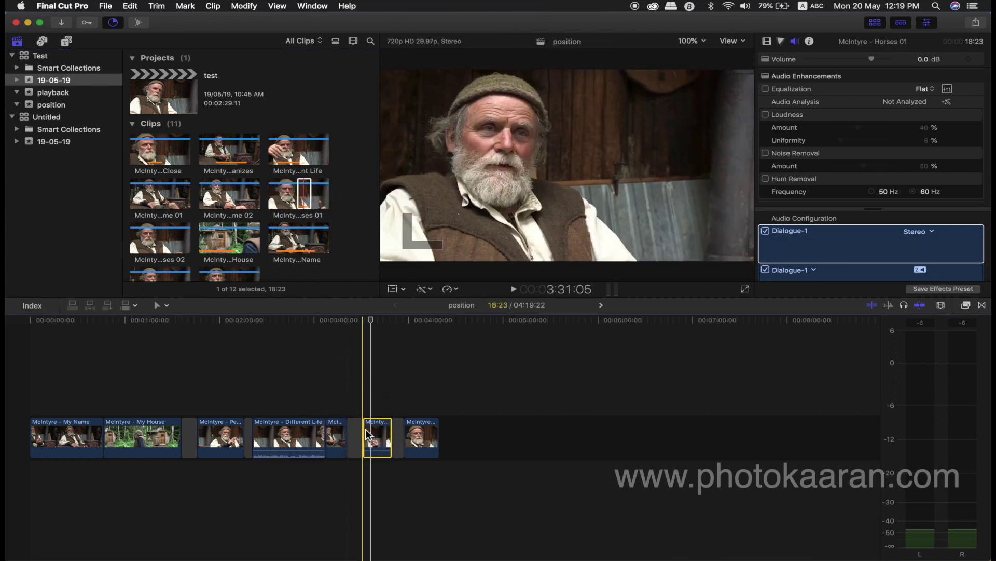
pyautogui.click(162, 305)
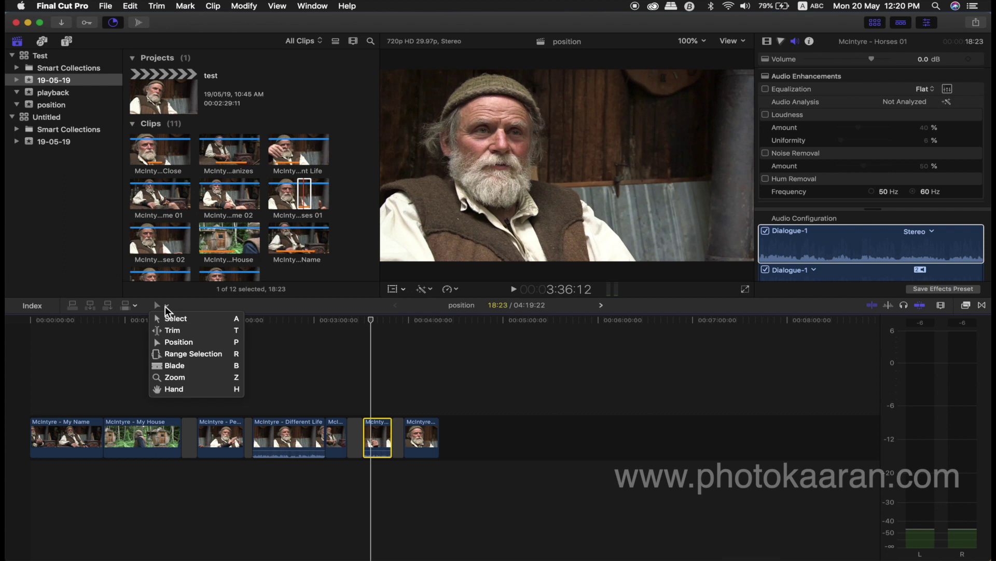
# Switch to the Select tool, trial-insert Horses 01 after Different Life, then undo it
pyautogui.click(173, 319)
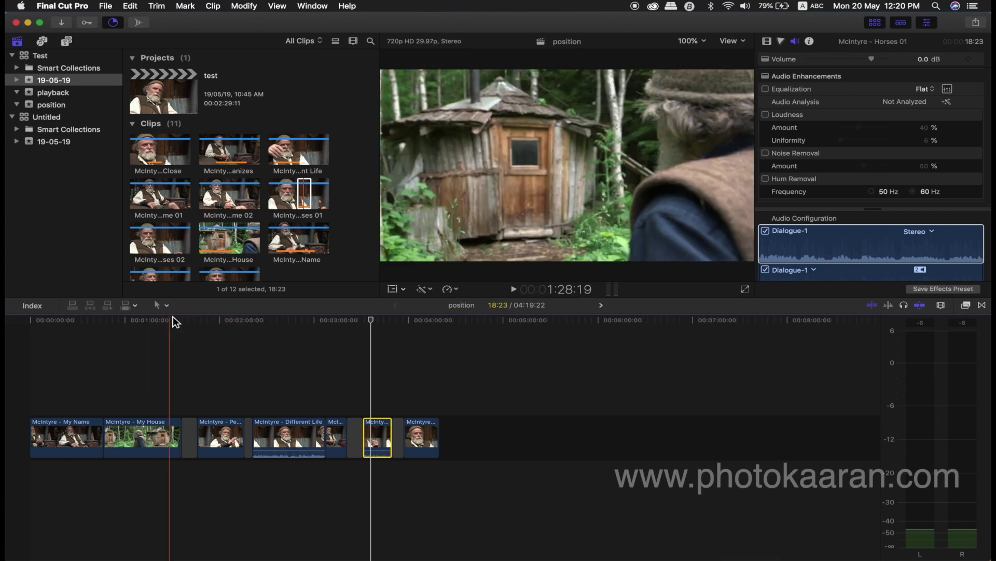
pyautogui.click(303, 194)
pyautogui.moveTo(304, 195); pyautogui.dragTo(318, 422)
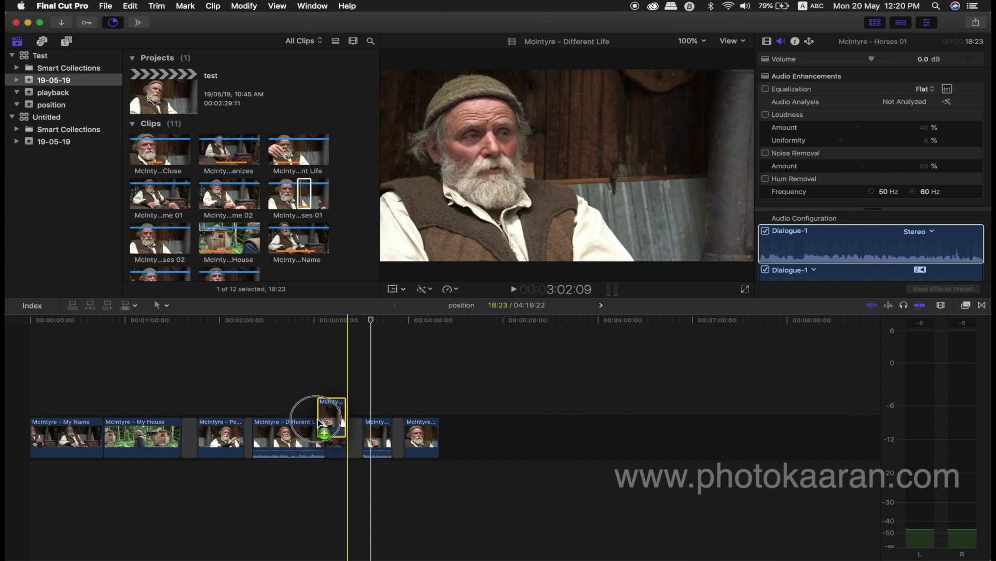
pyautogui.moveTo(318, 422); pyautogui.dragTo(324, 434)
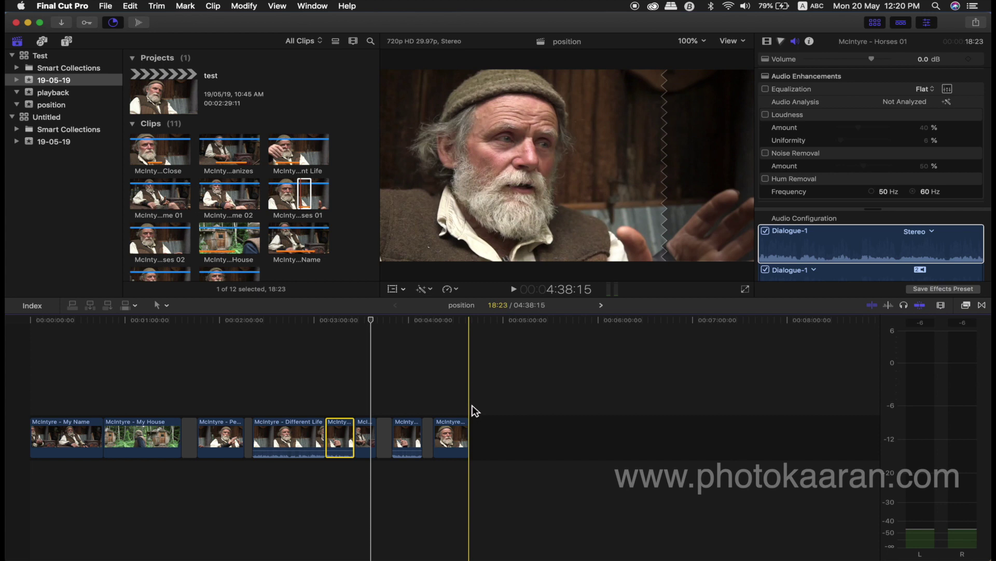
pyautogui.press('super+z')
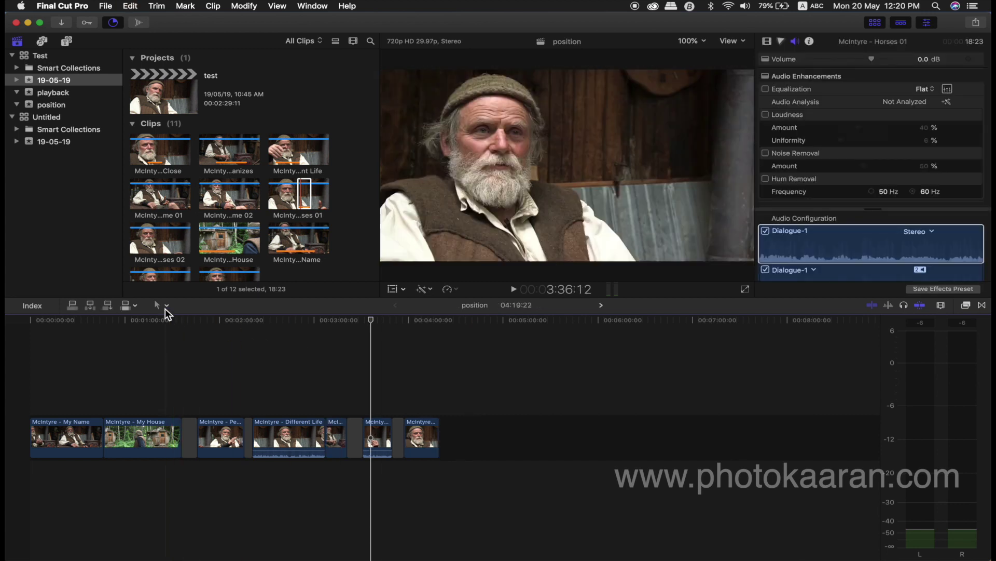
# With the Position tool, trim about 10 seconds off My House's end and park the playhead at its start
pyautogui.click(167, 307)
pyautogui.click(178, 341)
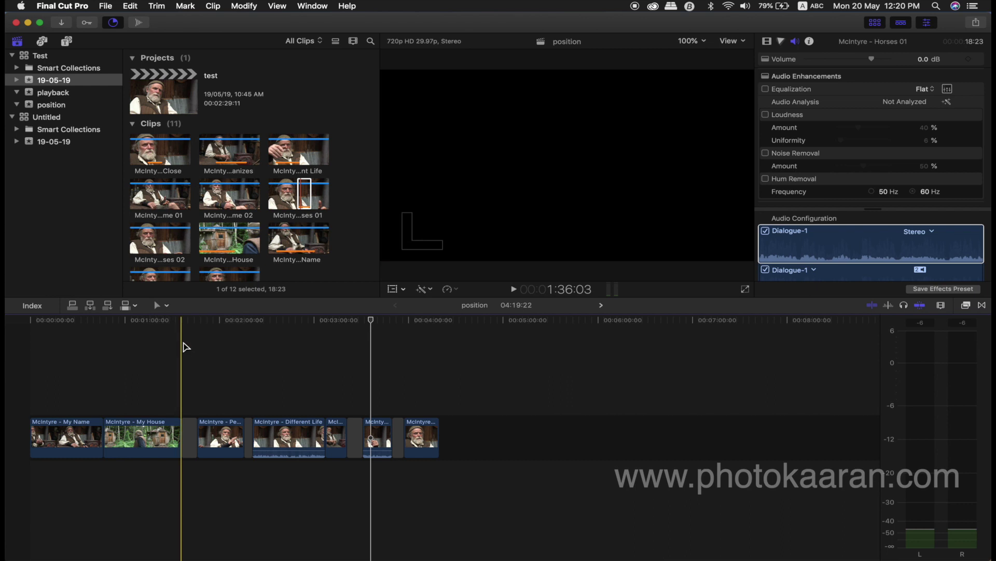
pyautogui.moveTo(181, 440); pyautogui.dragTo(170, 442)
pyautogui.click(103, 323)
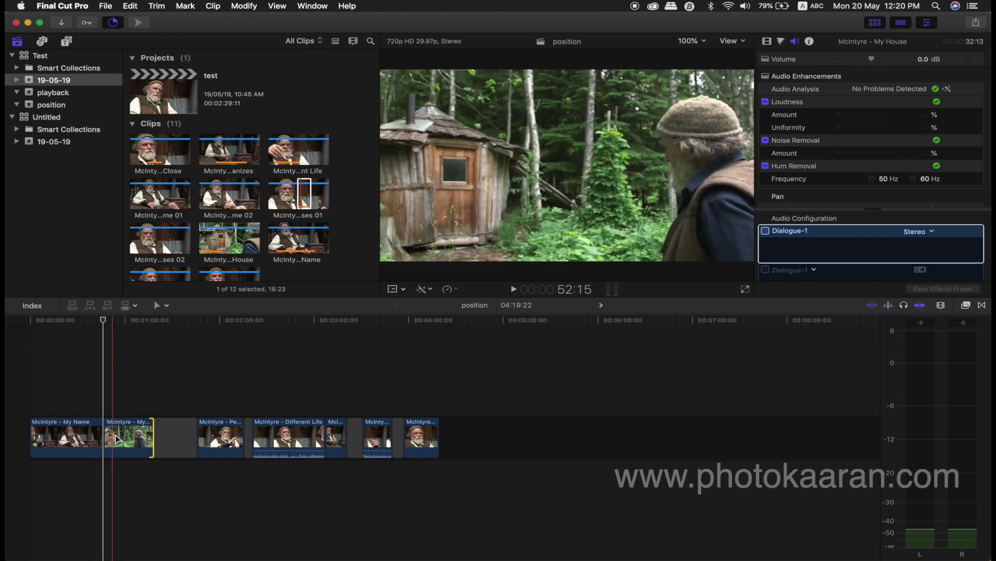
pyautogui.click(130, 6)
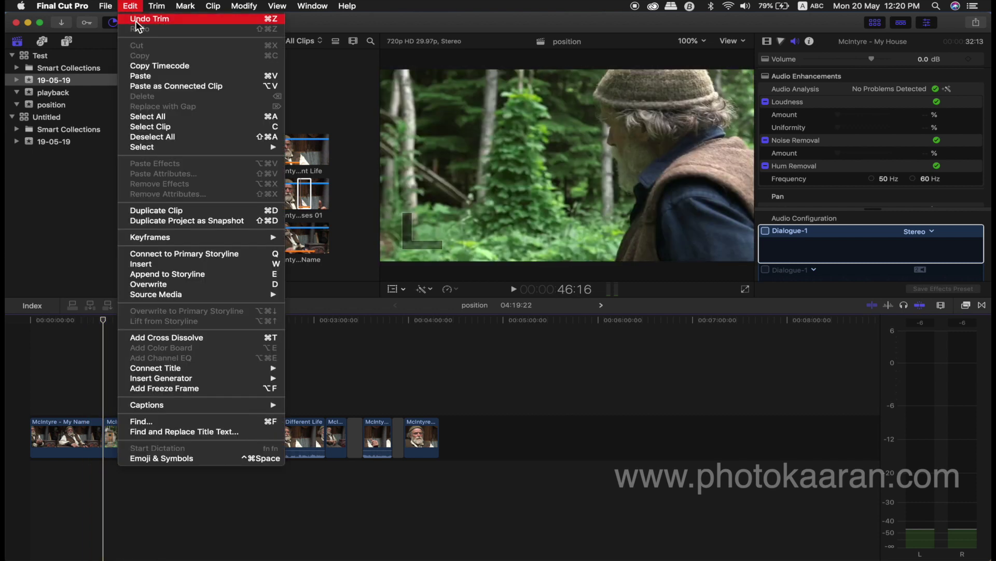
# Insert a 3-second Gap generator before My House, making the project 04:22:22, and select My House
pyautogui.moveTo(210, 378)
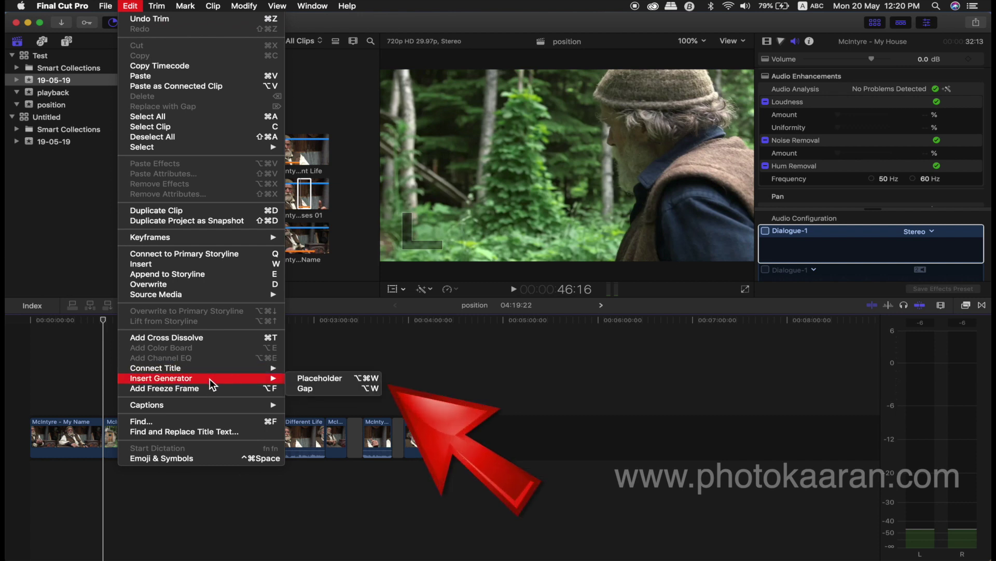
pyautogui.click(326, 389)
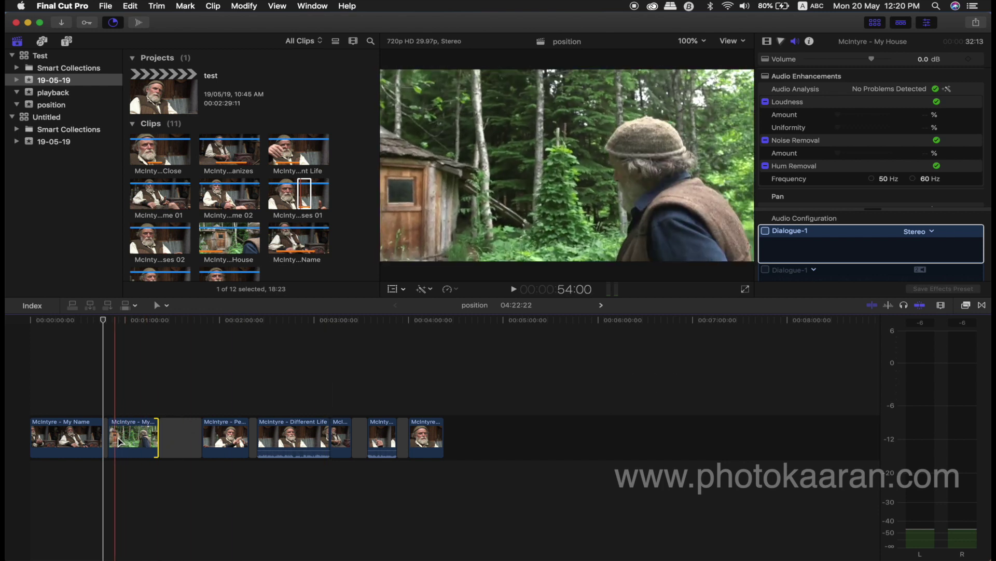
pyautogui.click(136, 442)
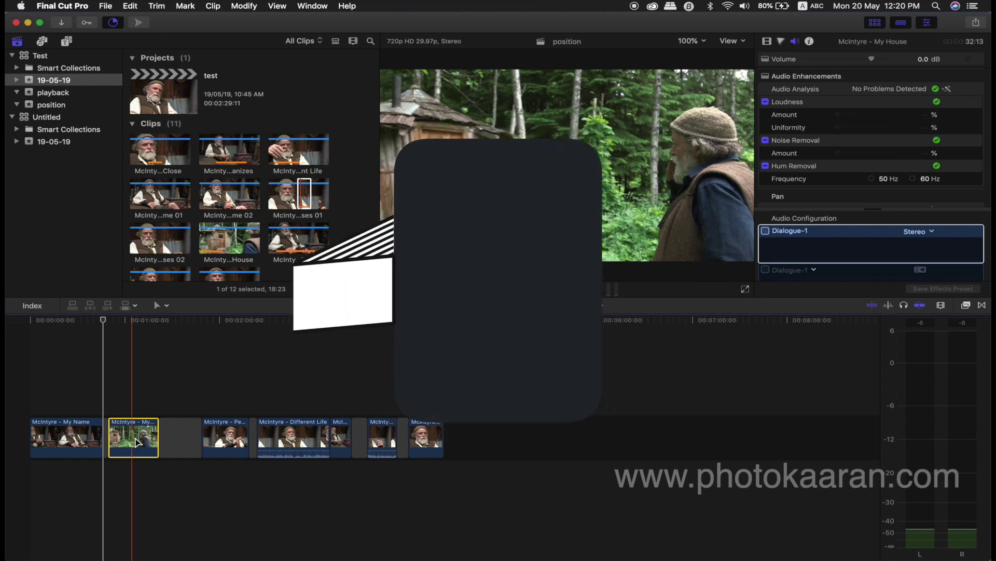